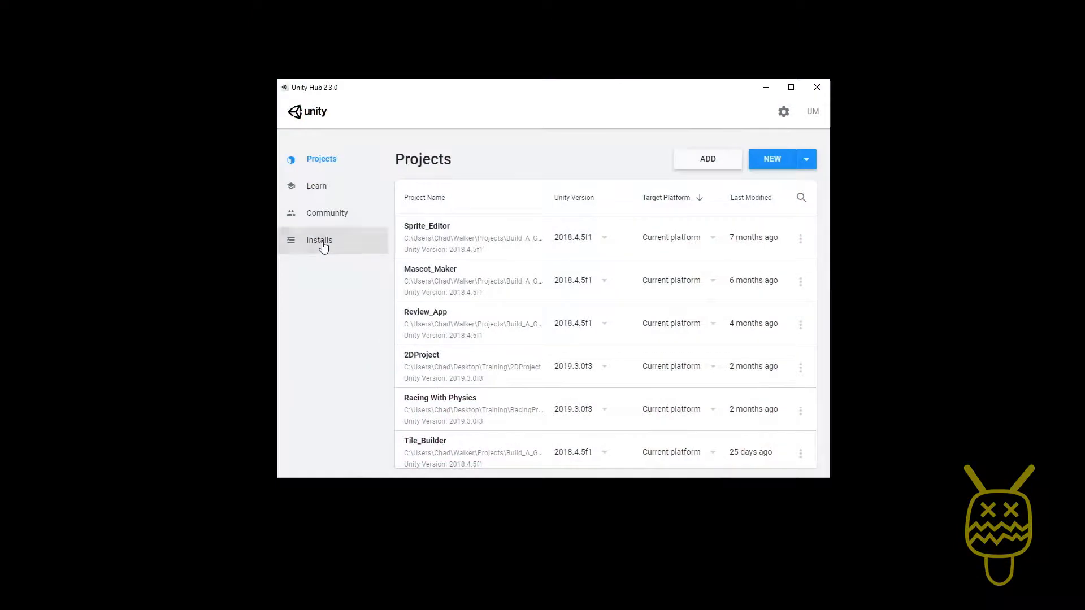
Show the installed Unity versions and begin adding a new version, Unity 2019.3.8f1.
{"action": "left_click", "coordinate": [324, 248]}
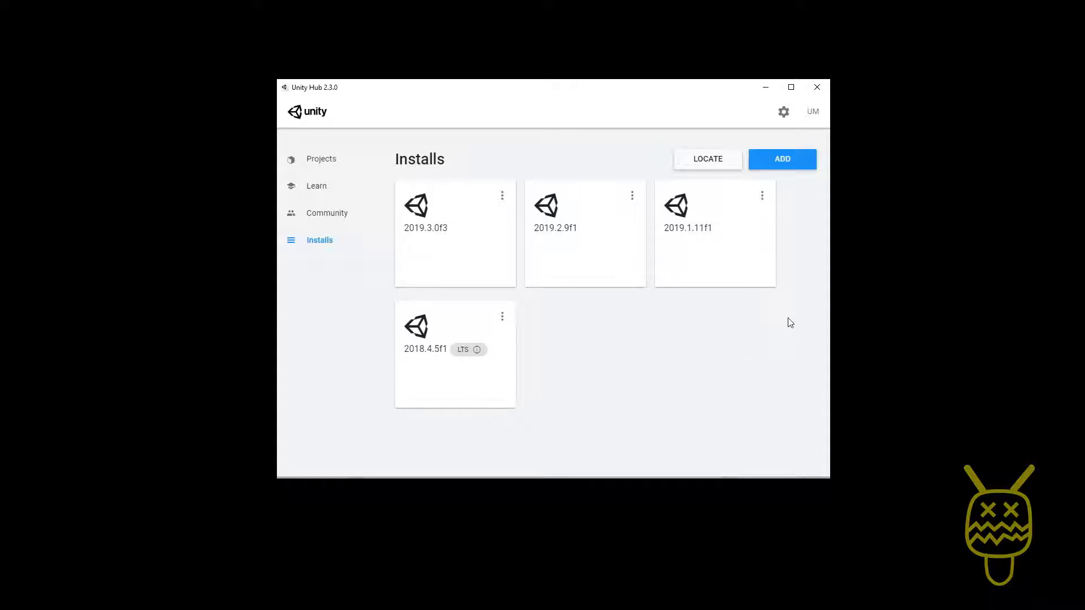
{"action": "left_click", "coordinate": [785, 165]}
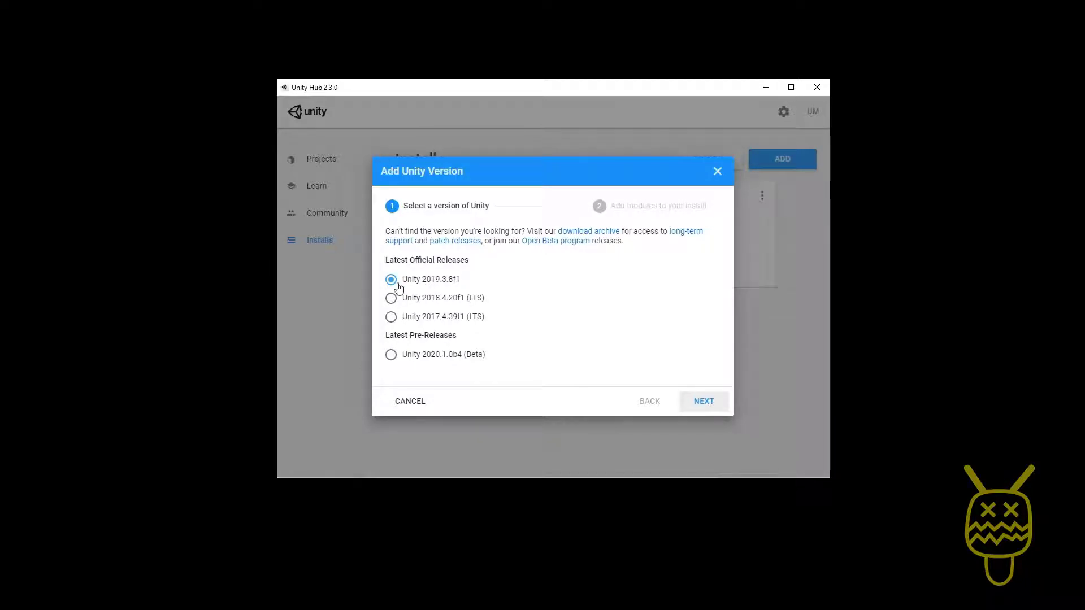
Continue with Unity 2019.3.8f1 and include Microsoft Visual Studio Community 2019, raising required space to 8.1 GB.
{"action": "left_click", "coordinate": [704, 402]}
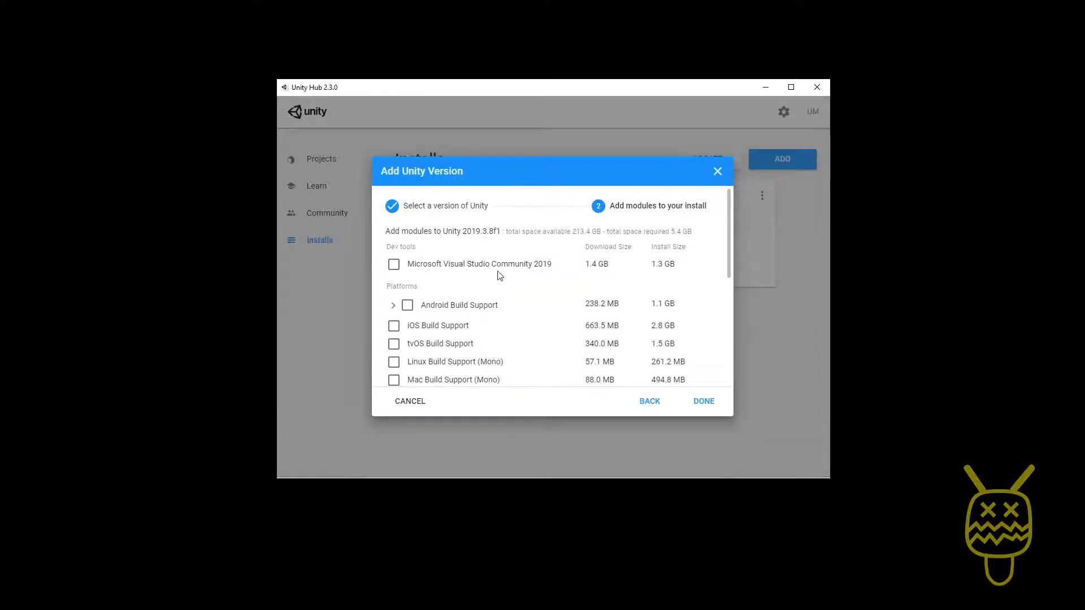
{"action": "left_click", "coordinate": [394, 265]}
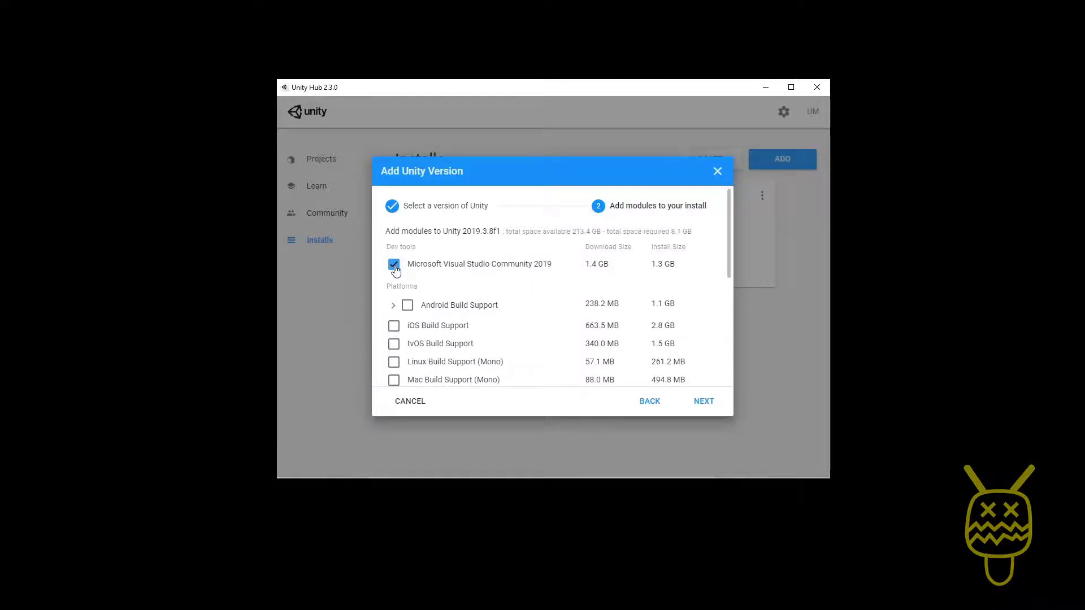
Exclude Microsoft Visual Studio Community 2019, dropping required space to 5.4 GB, and review the module list.
{"action": "left_click", "coordinate": [394, 265]}
{"action": "scroll", "coordinate": [467, 281], "scroll_direction": "down", "scroll_amount": 1}
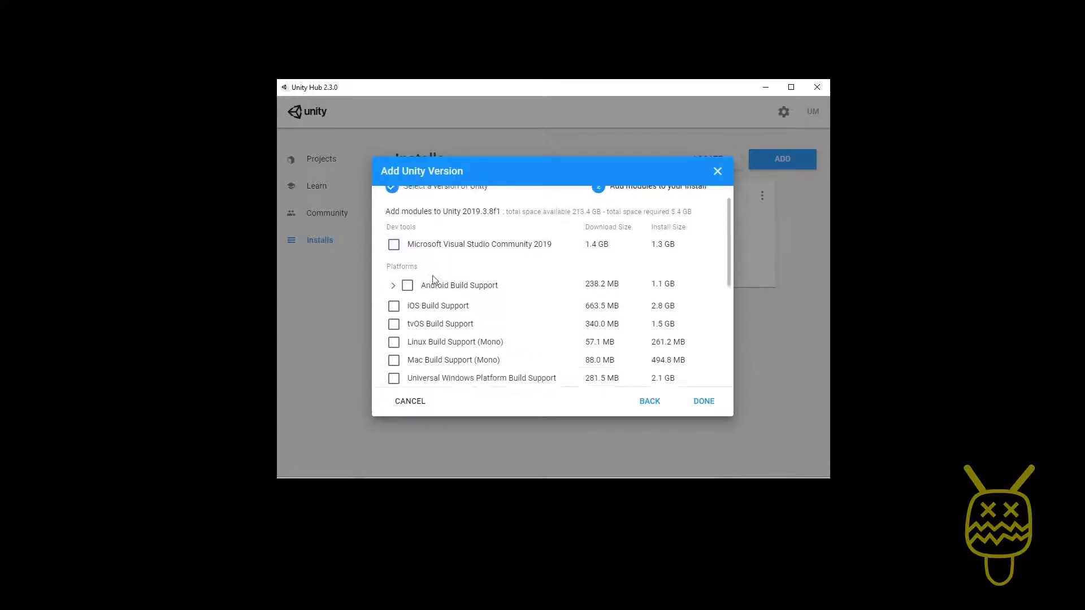
{"action": "scroll", "coordinate": [728, 283], "scroll_direction": "down", "scroll_amount": 1}
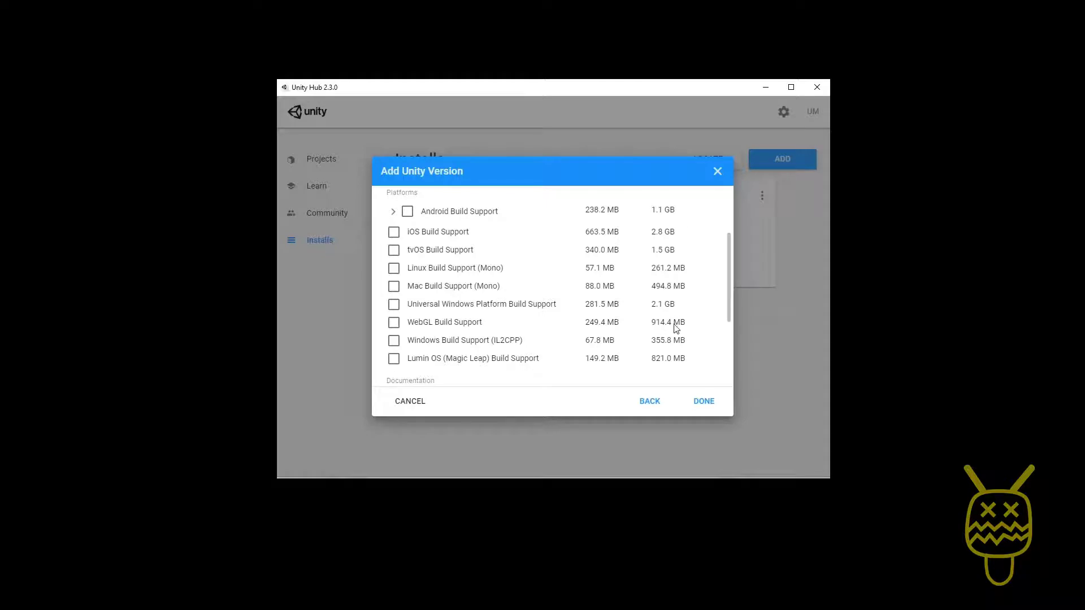
{"action": "scroll", "coordinate": [395, 364], "scroll_direction": "down", "scroll_amount": 2}
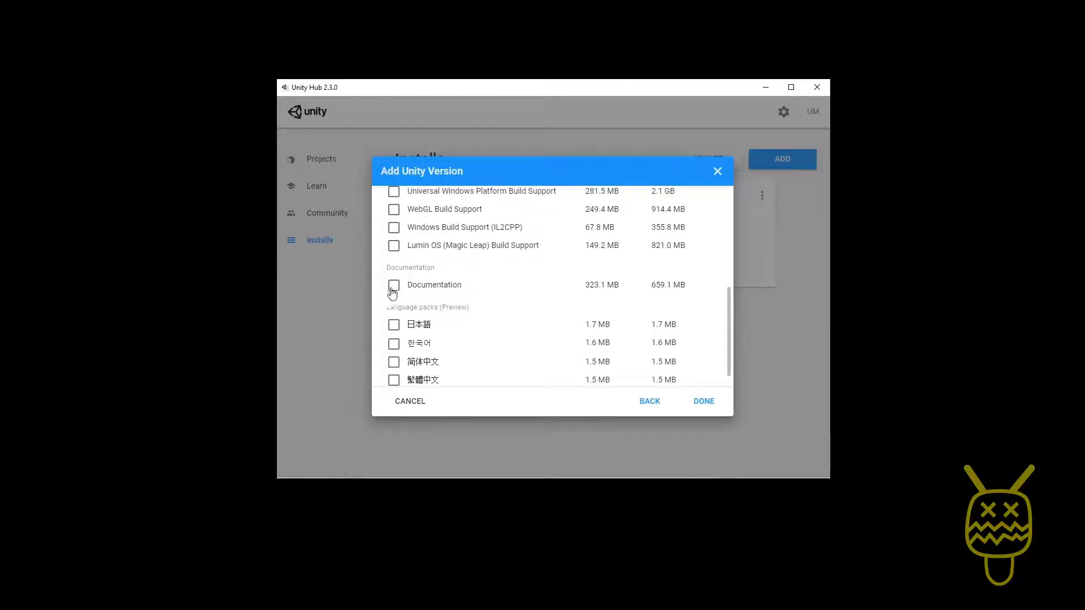
{"action": "scroll", "coordinate": [394, 276], "scroll_direction": "down", "scroll_amount": 1}
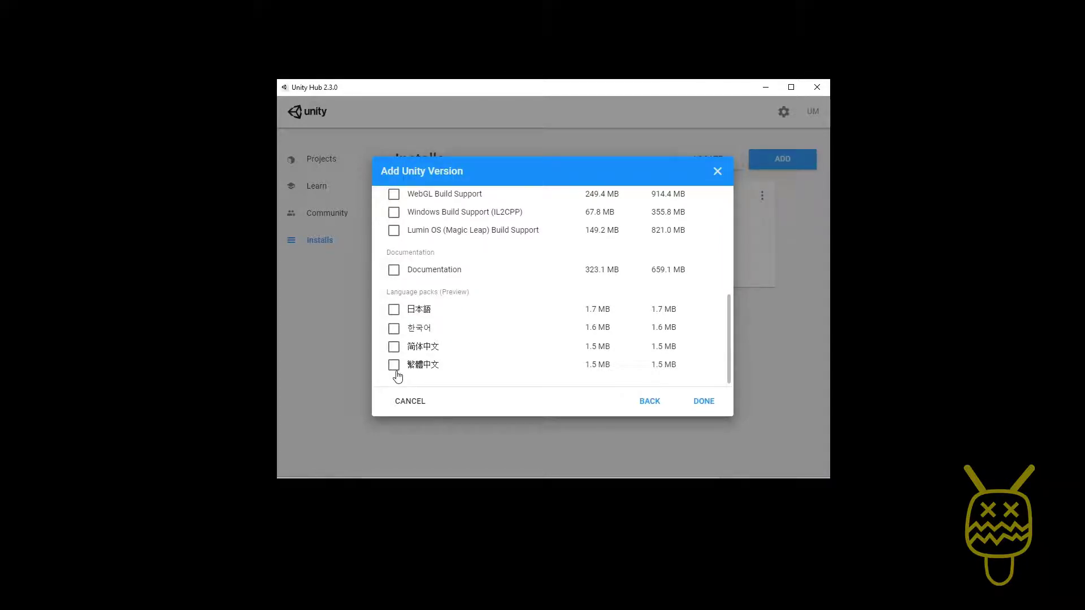
{"action": "scroll", "coordinate": [395, 365], "scroll_direction": "up", "scroll_amount": 5}
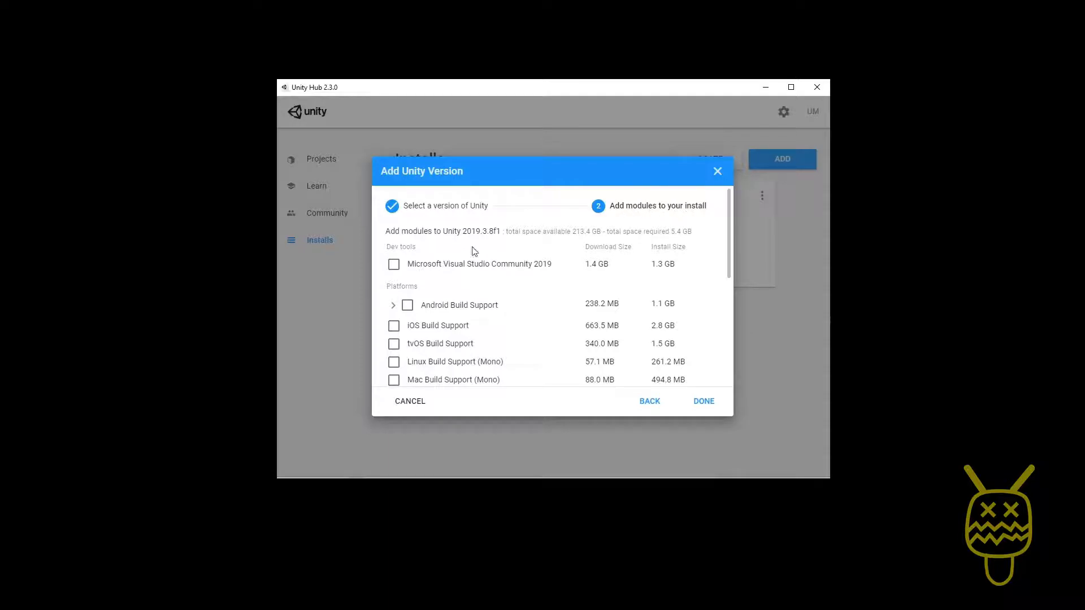
{"action": "scroll", "coordinate": [452, 302], "scroll_direction": "down", "scroll_amount": 1}
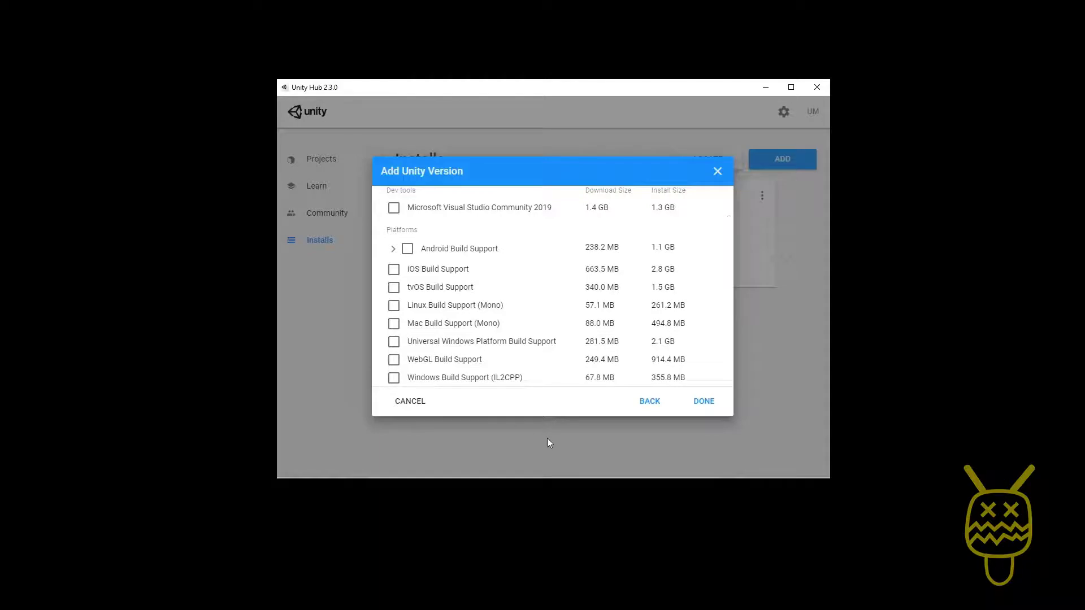
{"action": "scroll", "coordinate": [436, 360], "scroll_direction": "down", "scroll_amount": 1}
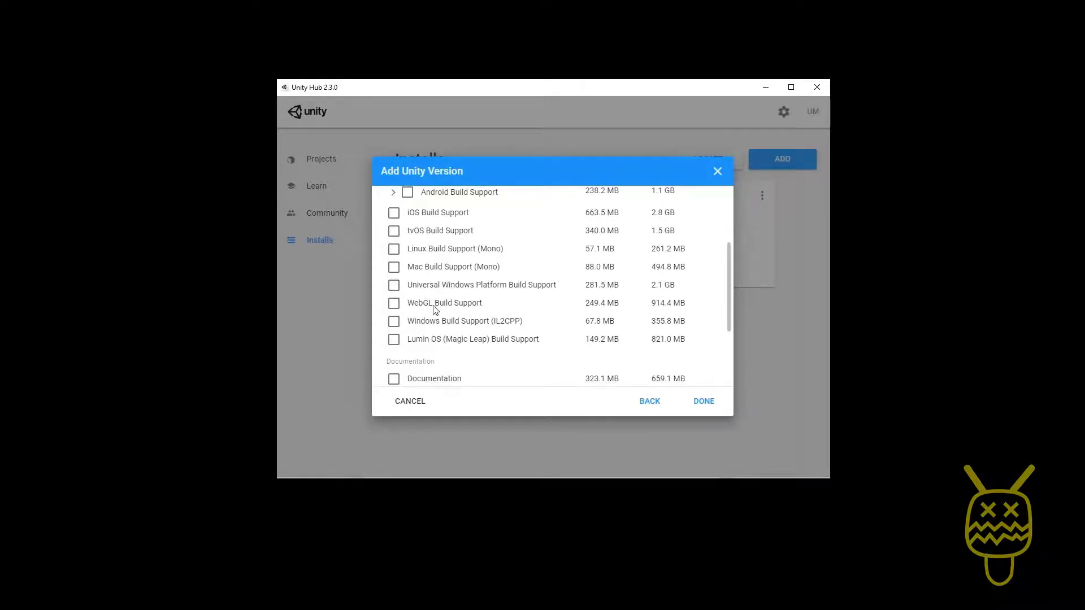
{"action": "left_click", "coordinate": [393, 306]}
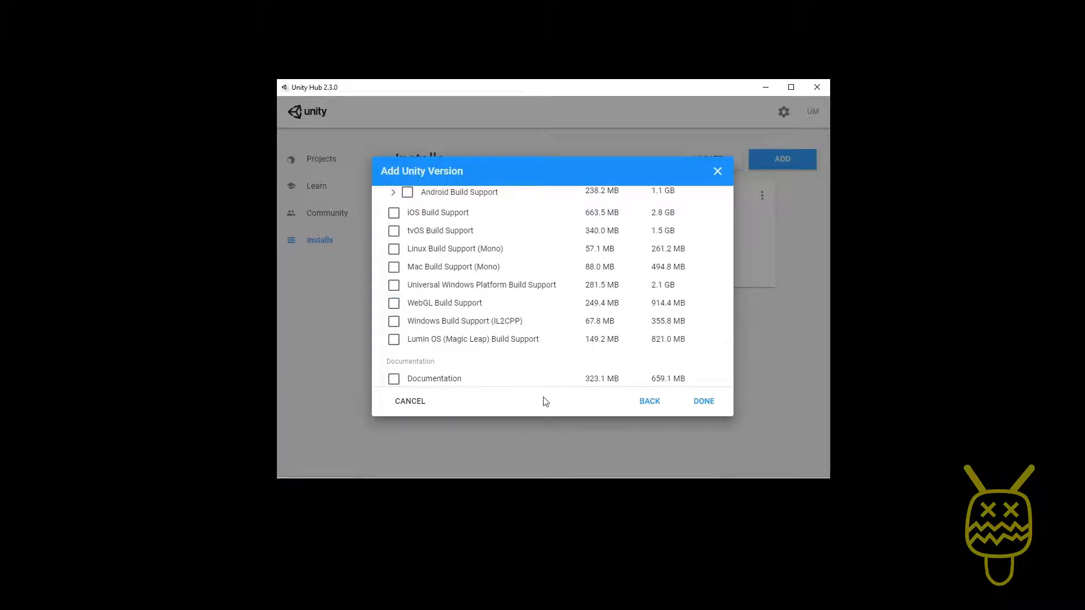
Install Unity 2019.3.8f1 with no extra modules.
{"action": "left_click", "coordinate": [704, 402]}
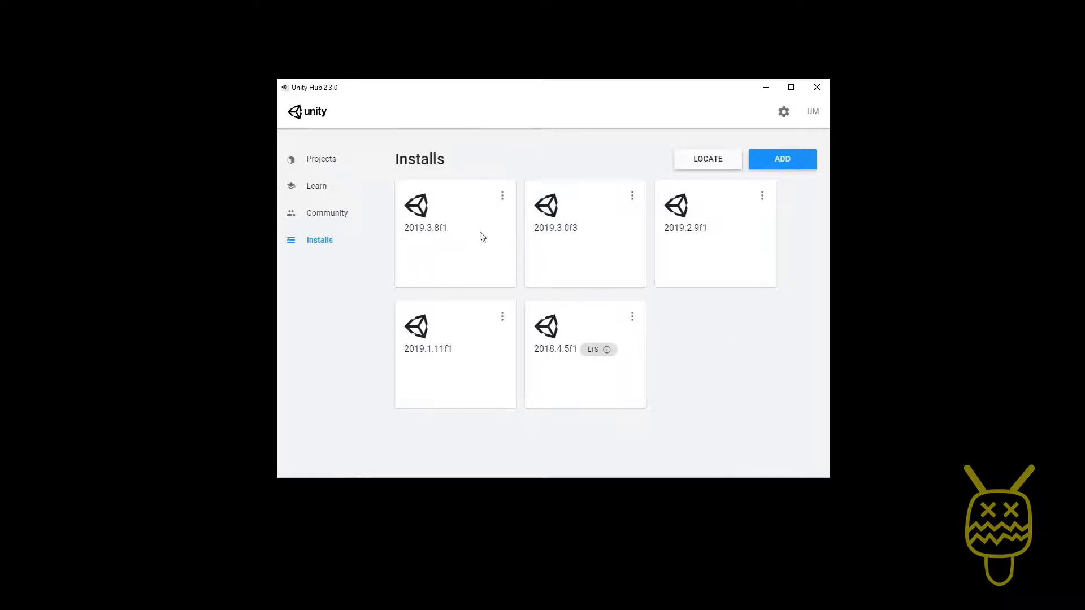
{"action": "mouse_move", "coordinate": [418, 231]}
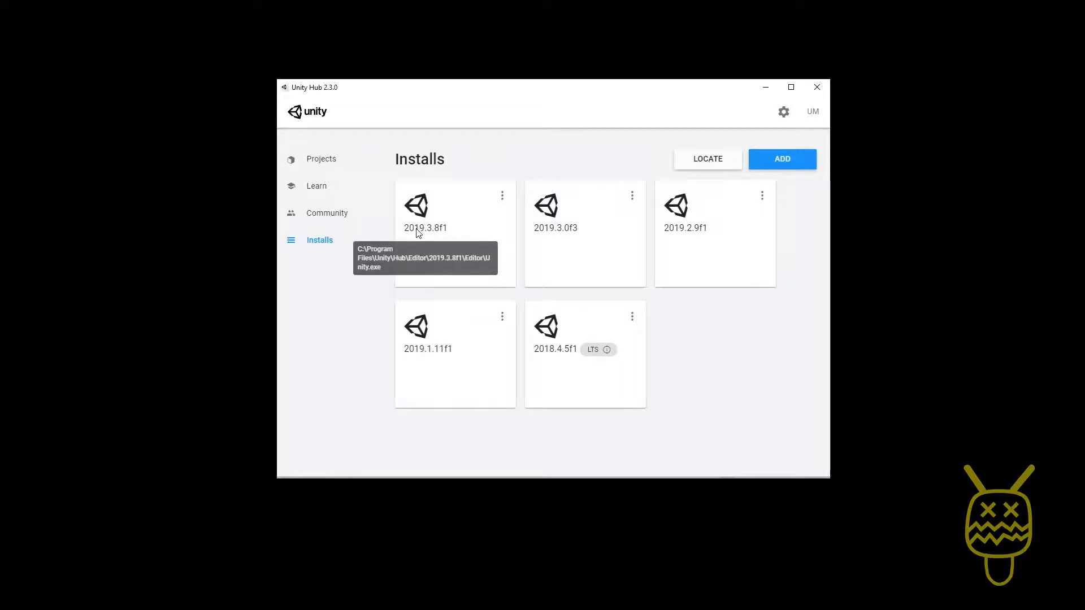
{"action": "left_click", "coordinate": [502, 198]}
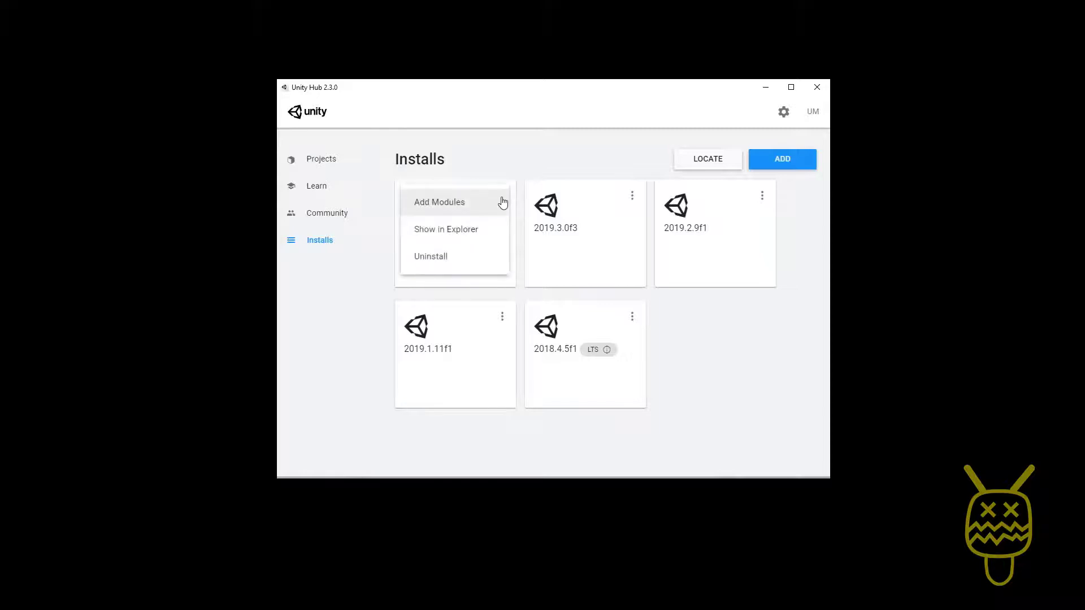
{"action": "left_click", "coordinate": [447, 208]}
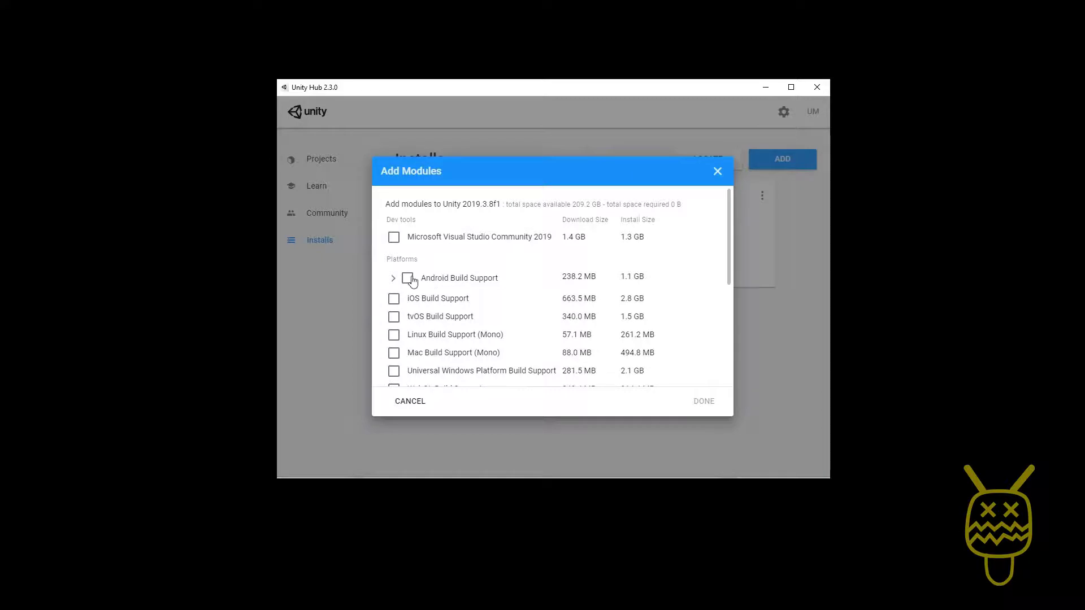
{"action": "scroll", "coordinate": [424, 283], "scroll_direction": "down", "scroll_amount": 4}
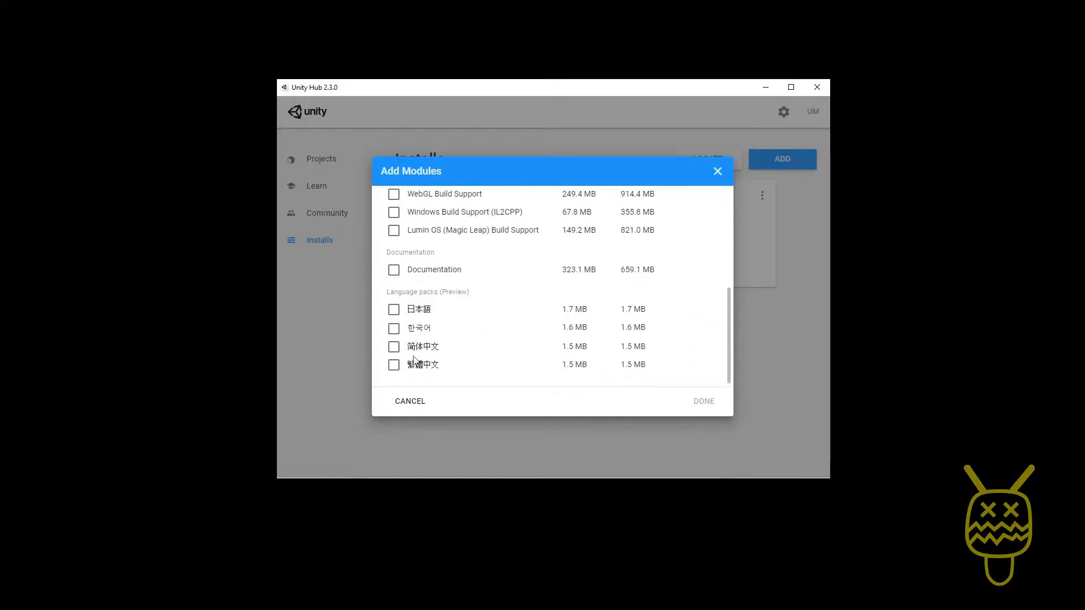
{"action": "scroll", "coordinate": [416, 290], "scroll_direction": "up", "scroll_amount": 3}
{"action": "scroll", "coordinate": [415, 288], "scroll_direction": "up", "scroll_amount": 3}
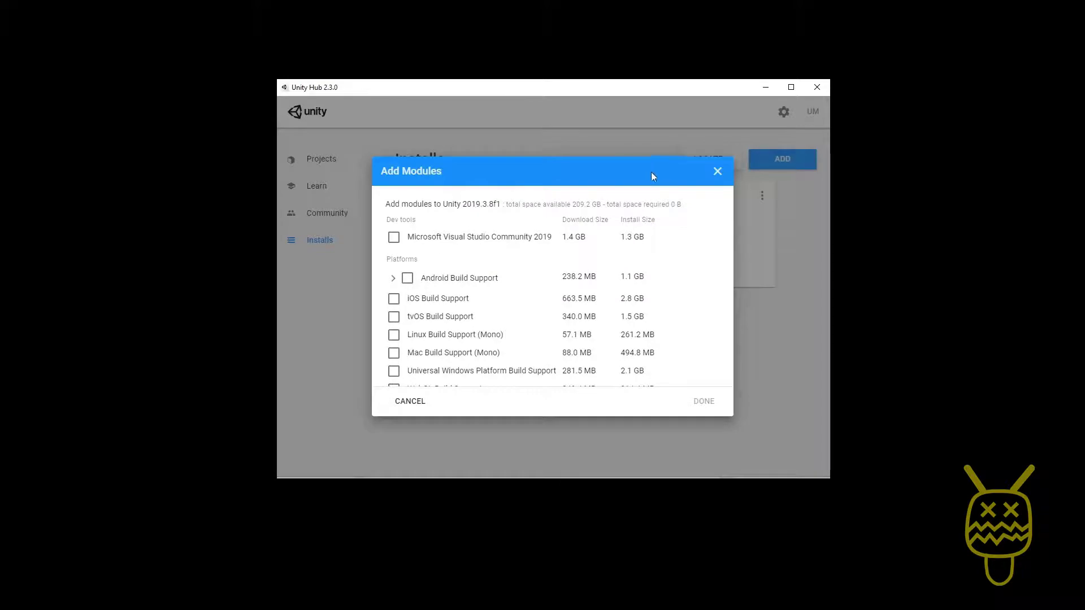
{"action": "left_click", "coordinate": [718, 172]}
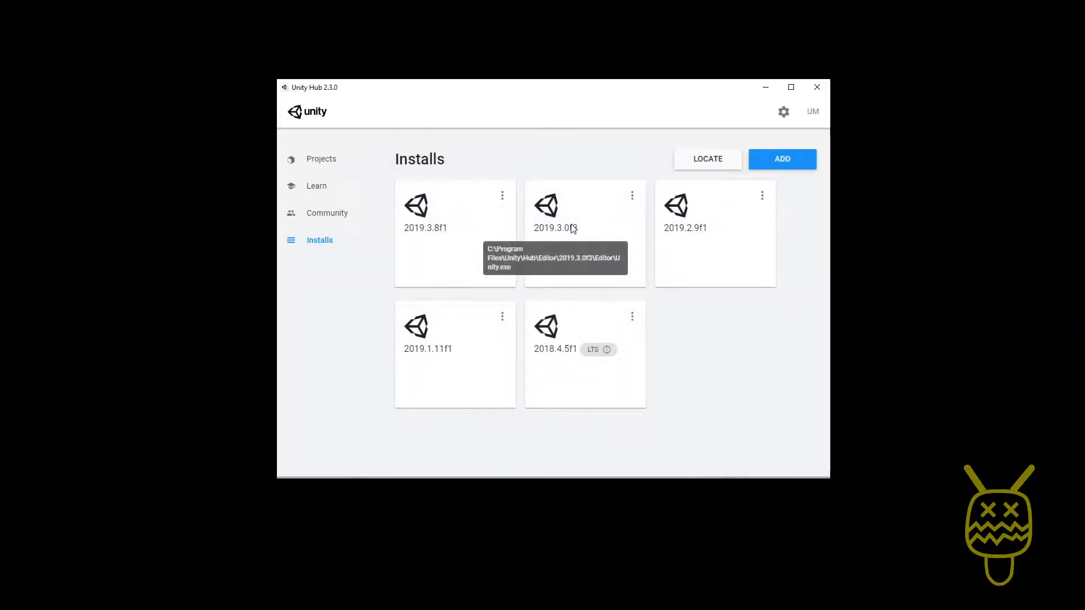
{"action": "left_click", "coordinate": [633, 196]}
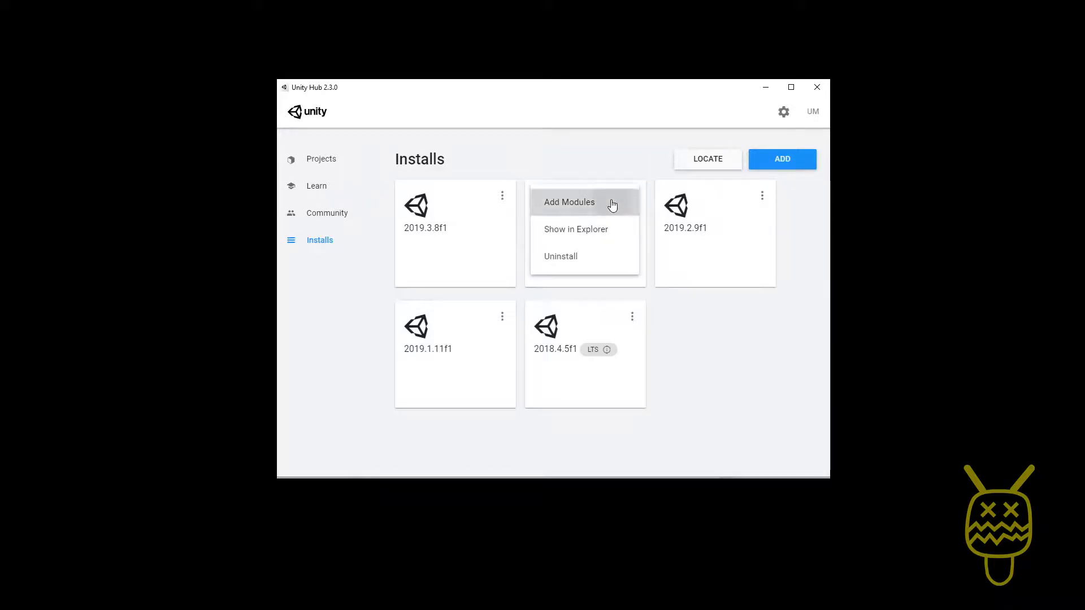
{"action": "left_click", "coordinate": [612, 203]}
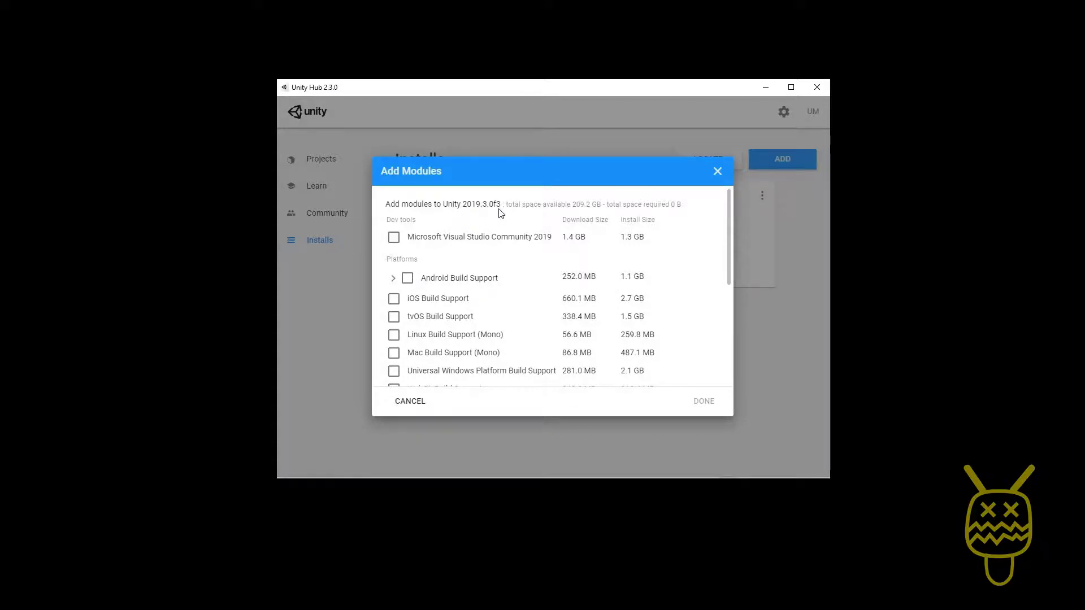
{"action": "left_click", "coordinate": [717, 171]}
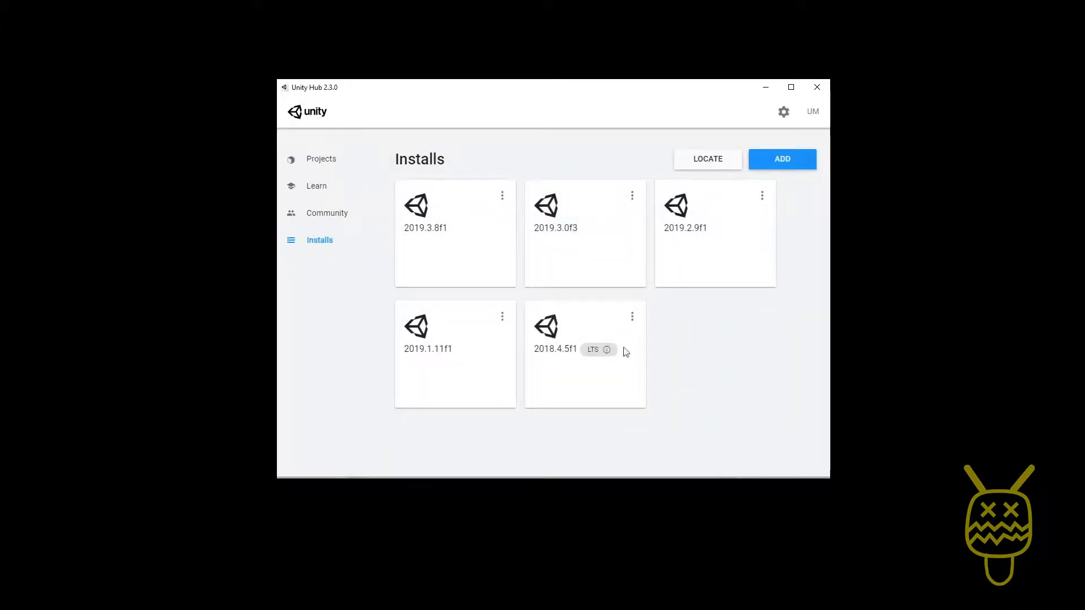
{"action": "left_click", "coordinate": [502, 196]}
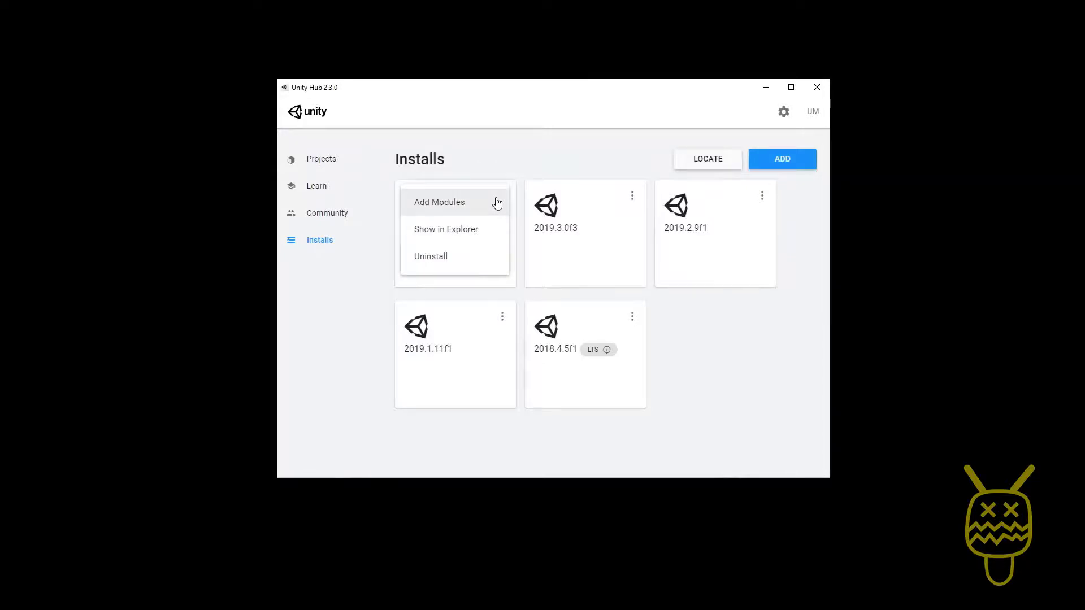
{"action": "left_click", "coordinate": [497, 203]}
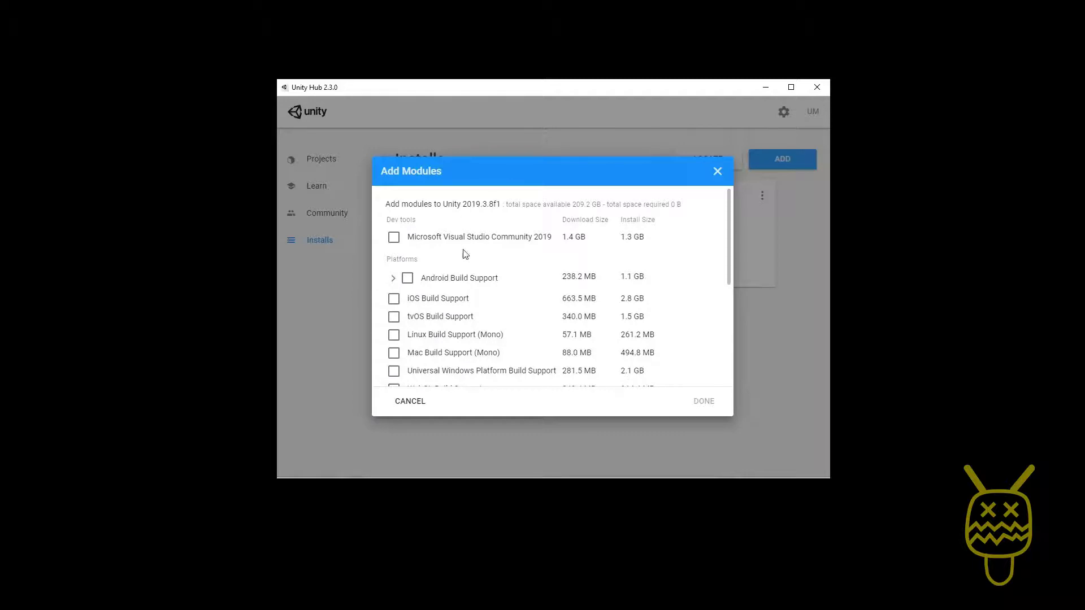
{"action": "left_click", "coordinate": [717, 172]}
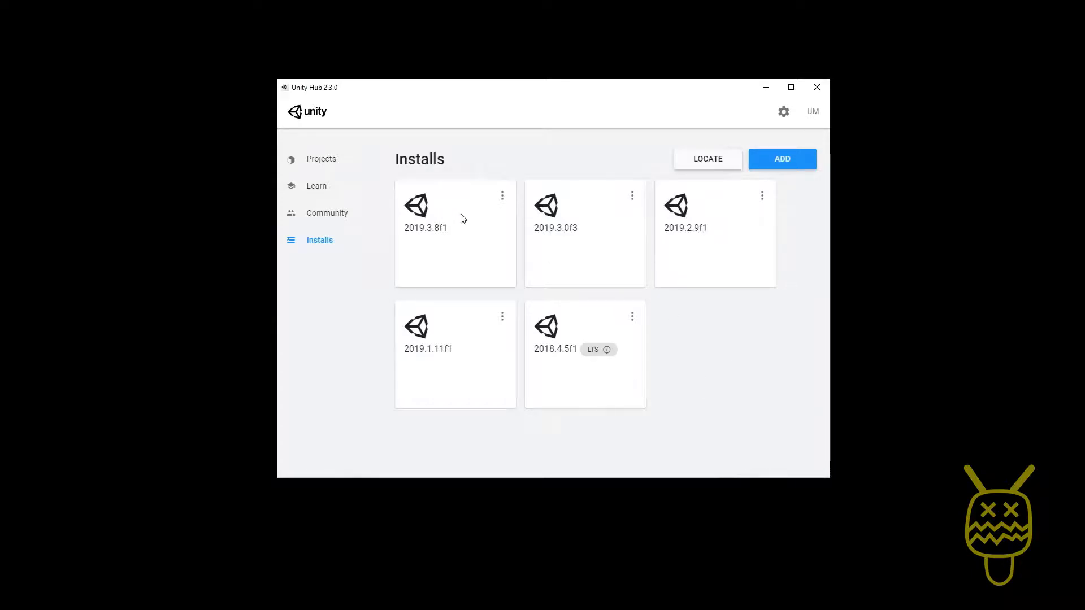
{"action": "left_click", "coordinate": [502, 199]}
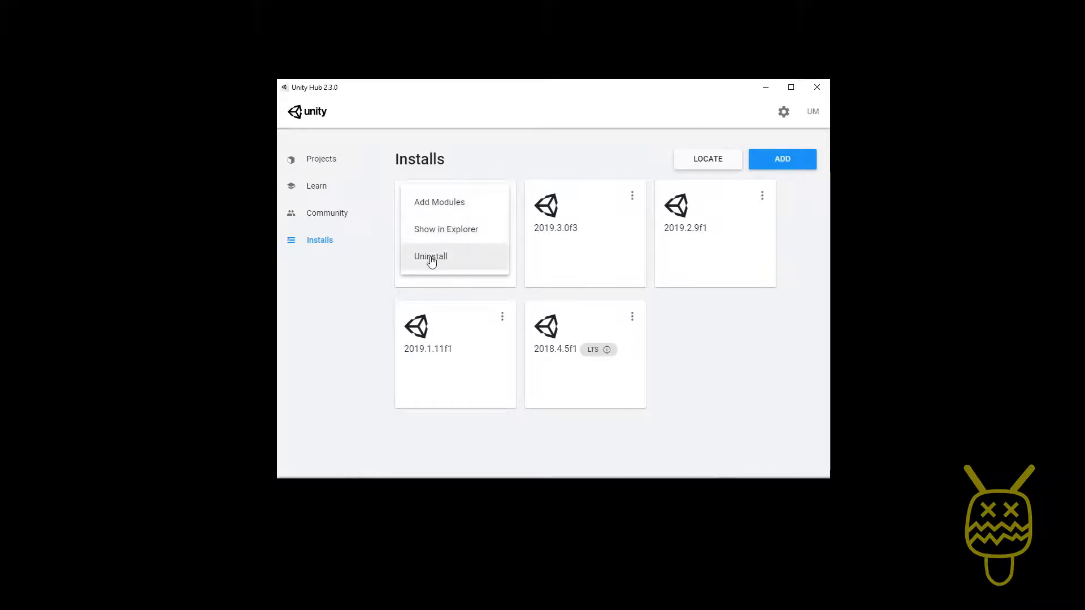
{"action": "left_click", "coordinate": [690, 327]}
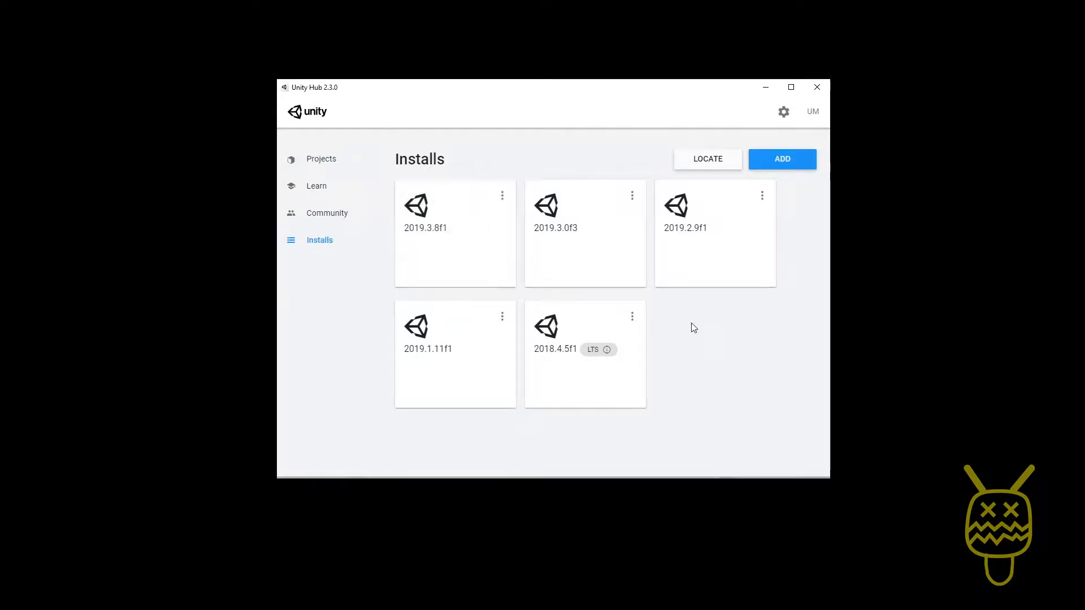
{"action": "left_click", "coordinate": [322, 161]}
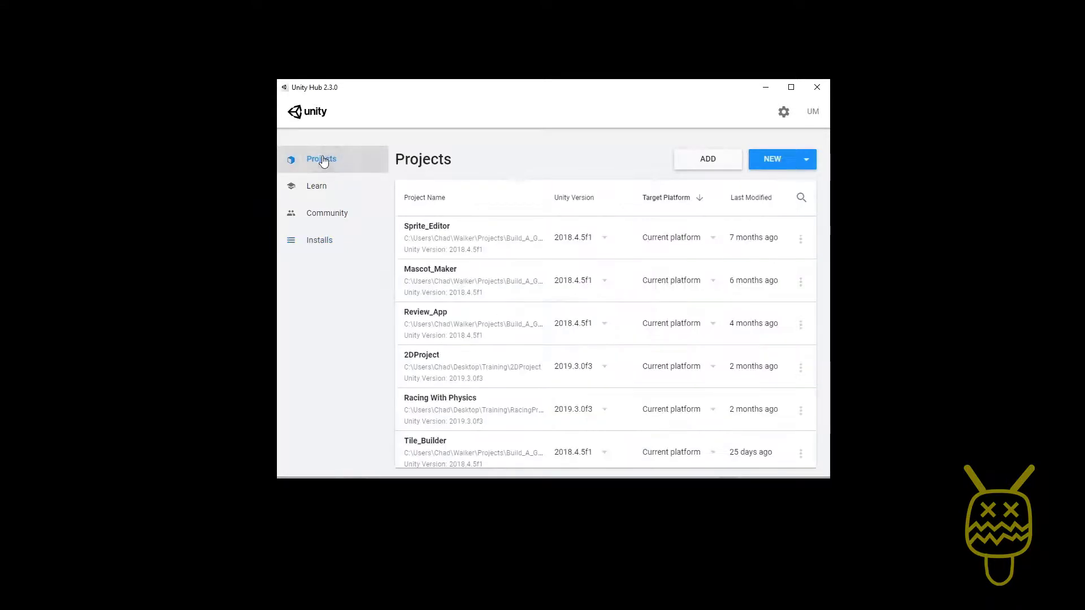
Start a new 3D project using Unity 2019.3.8f1 from the NEW version dropdown.
{"action": "left_click", "coordinate": [806, 160]}
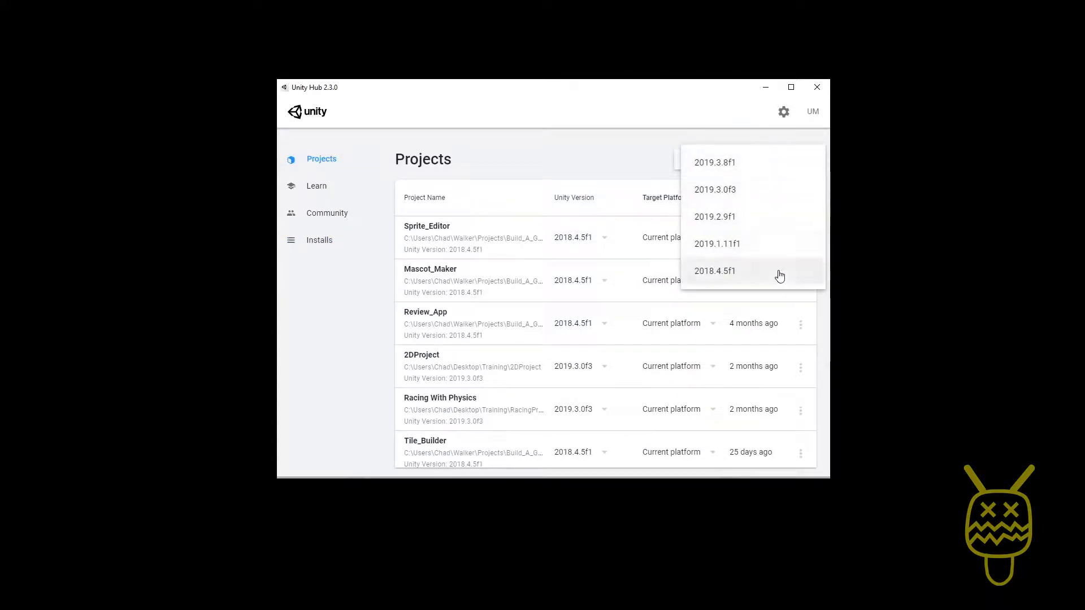
{"action": "left_click", "coordinate": [719, 165]}
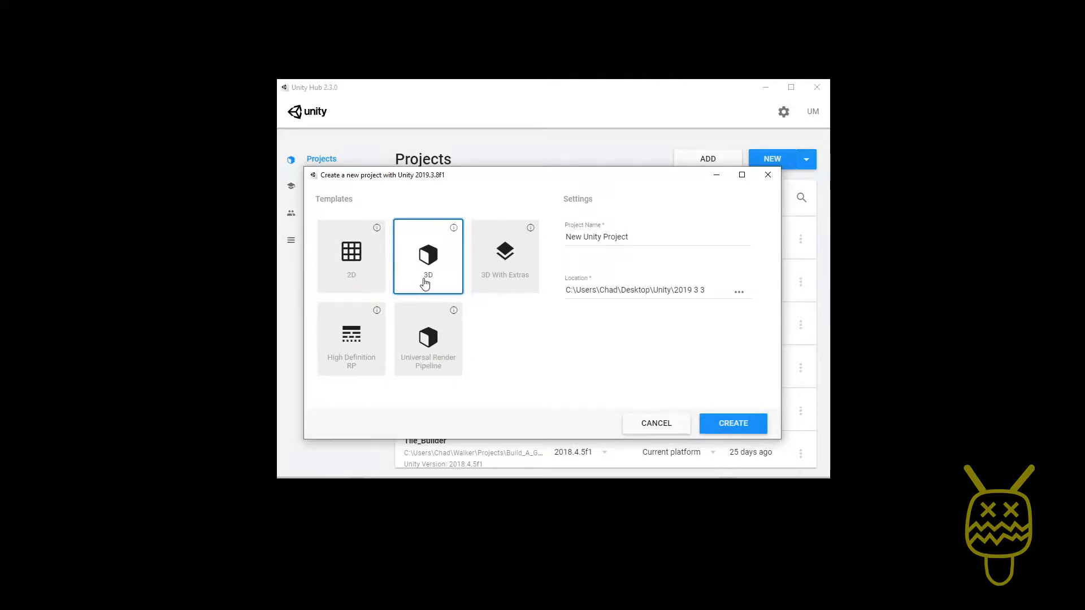
Replace the default project name 'New Unity Project' with 'MyFirstProject'.
{"action": "left_click_drag", "start_coordinate": [643, 236], "coordinate": [568, 238]}
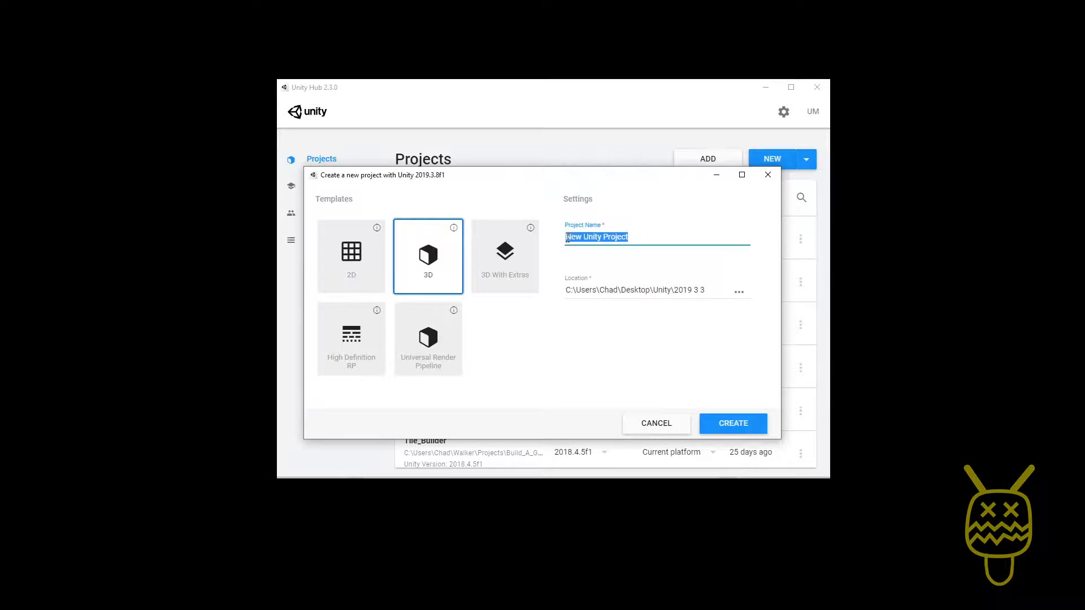
{"action": "type", "text": "My"}
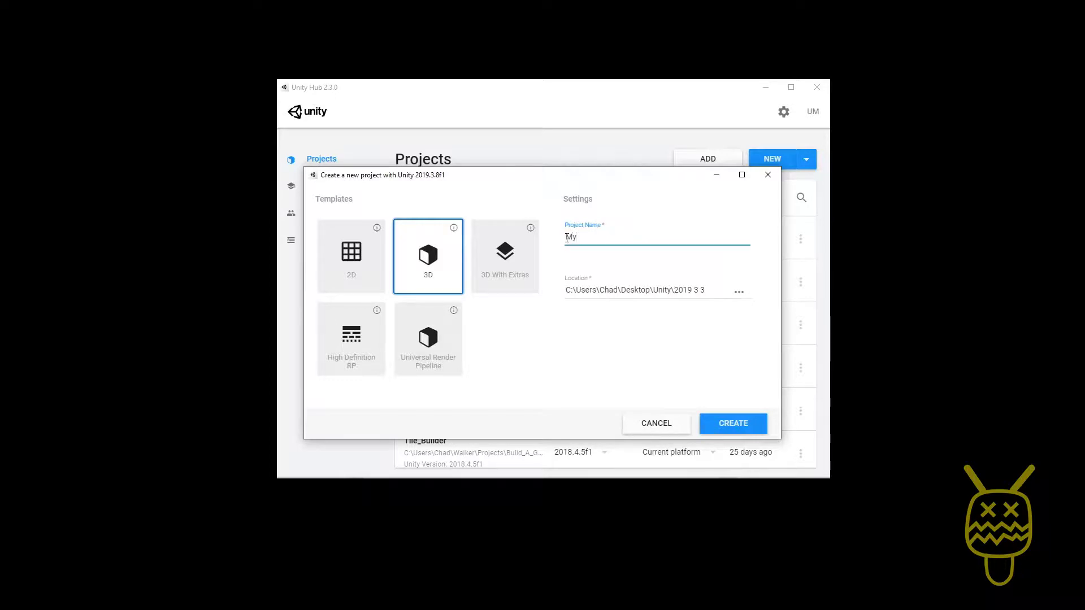
{"action": "type", "text": "FirstProject"}
{"action": "left_click", "coordinate": [738, 294]}
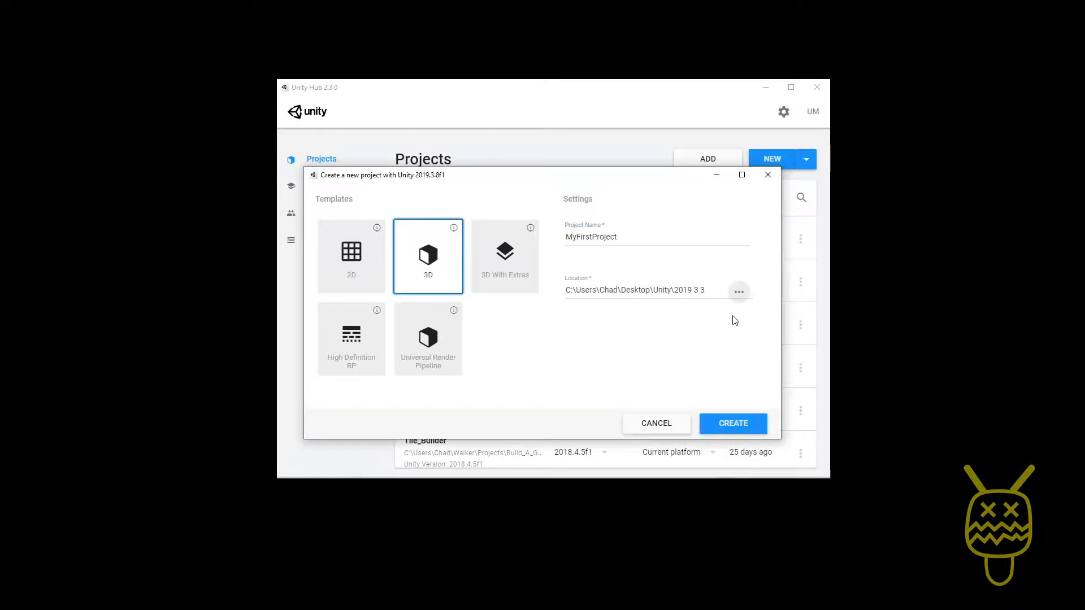
Create a MyFirstProject folder in Desktop\Unity\2019 3 3 and set it as the project location.
{"action": "left_click", "coordinate": [739, 292]}
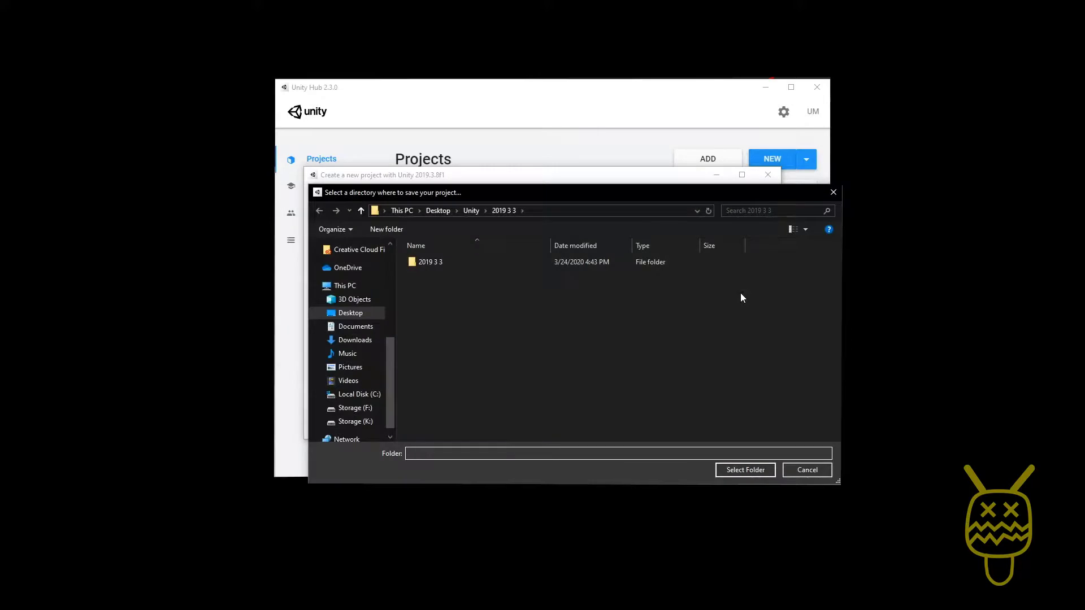
{"action": "left_click", "coordinate": [386, 228]}
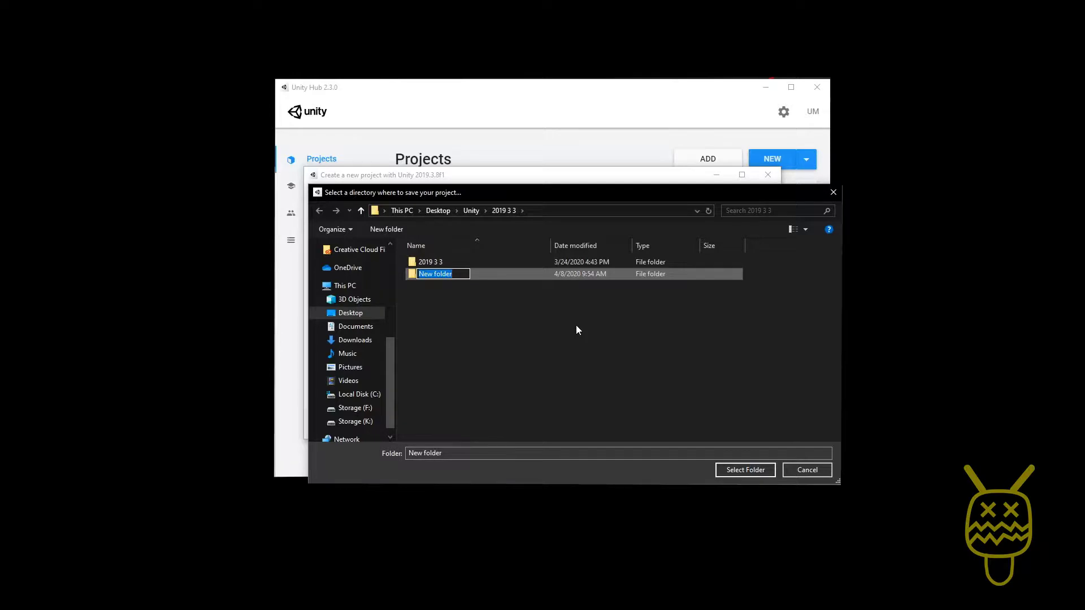
{"action": "type", "text": "MyFirstProject"}
{"action": "key", "text": "Return"}
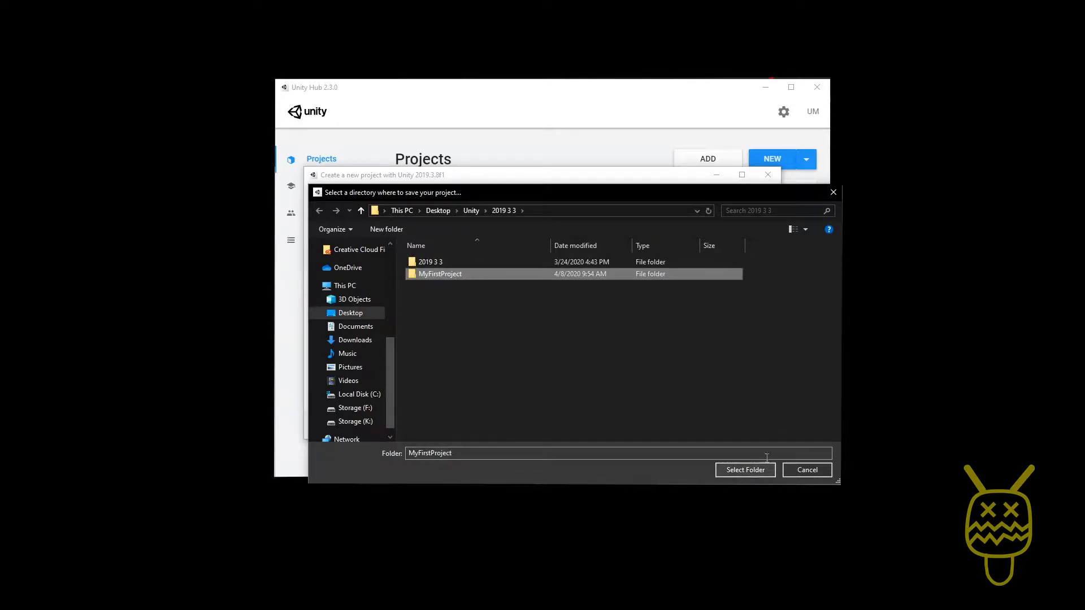
{"action": "double_click", "coordinate": [441, 274]}
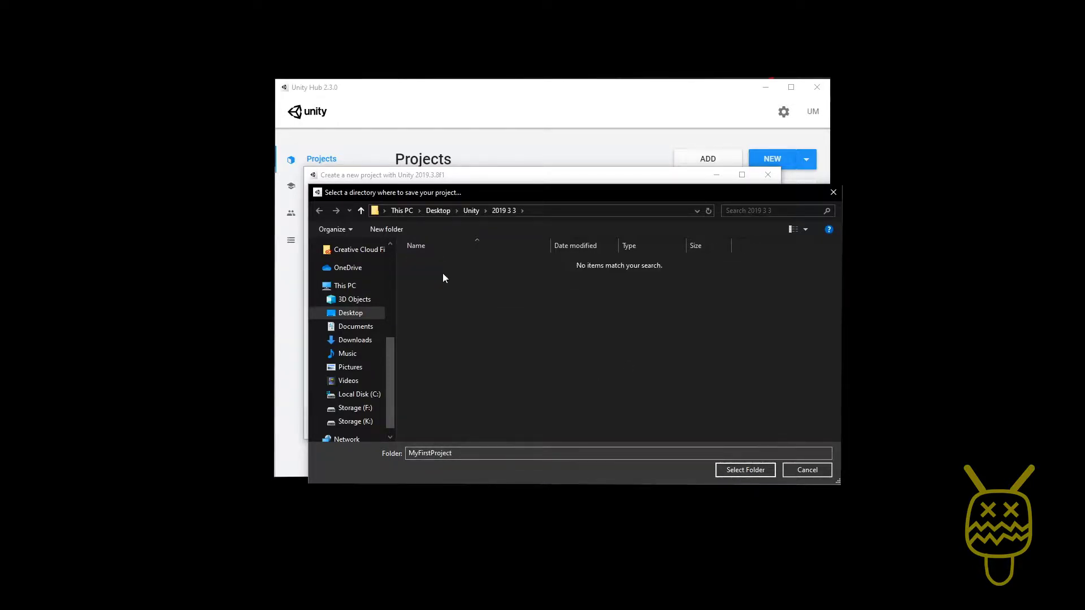
{"action": "left_click", "coordinate": [746, 470]}
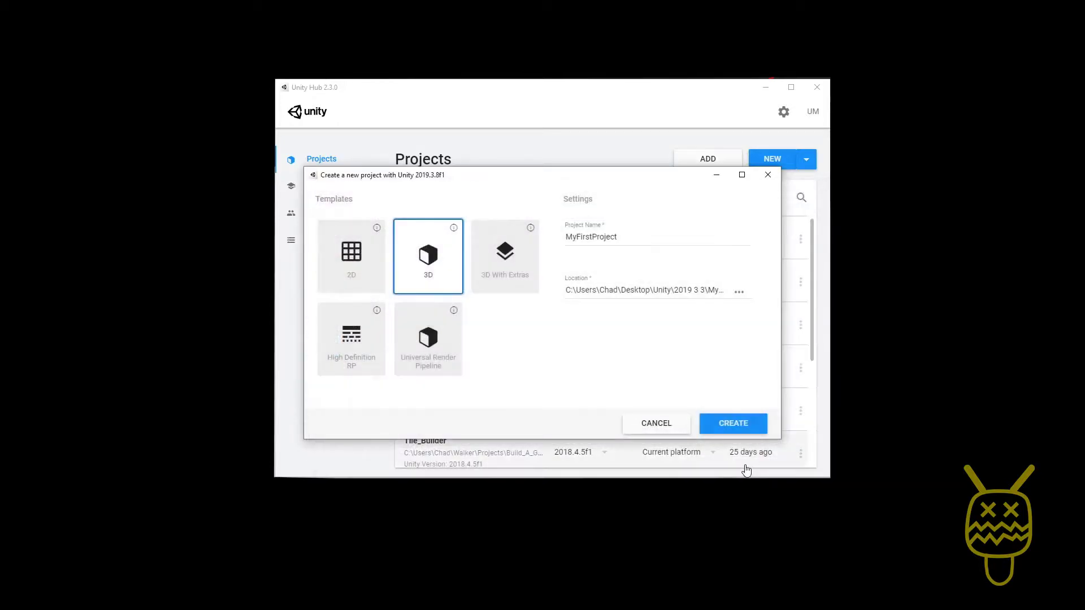
Create the MyFirstProject 3D project, launching it in the Unity Editor.
{"action": "left_click", "coordinate": [733, 425]}
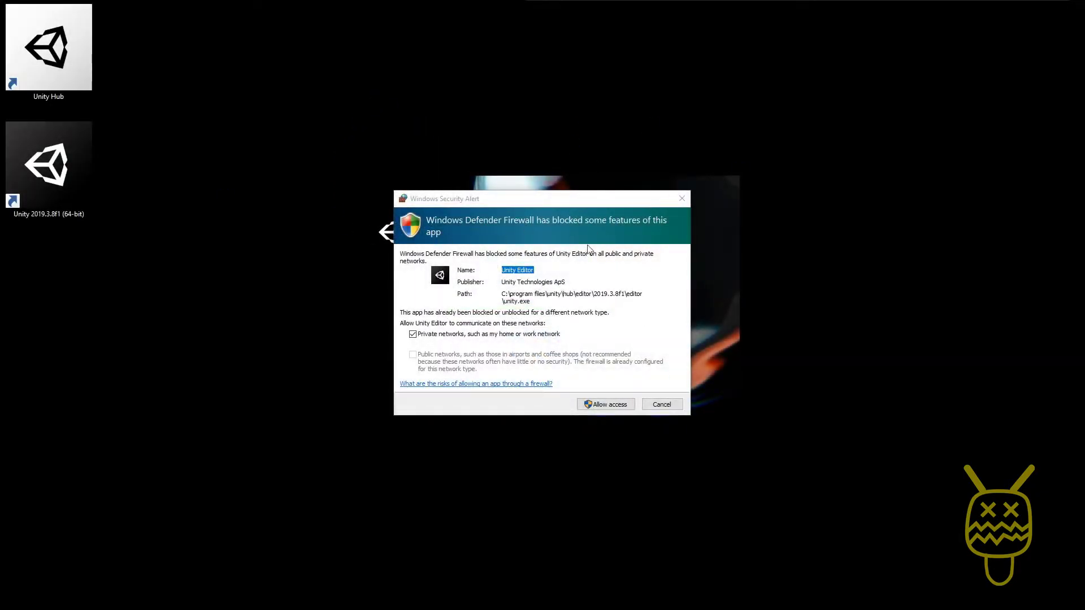
Allow Unity Editor through Windows Defender Firewall on private networks.
{"action": "left_click", "coordinate": [530, 402]}
{"action": "left_click", "coordinate": [603, 406]}
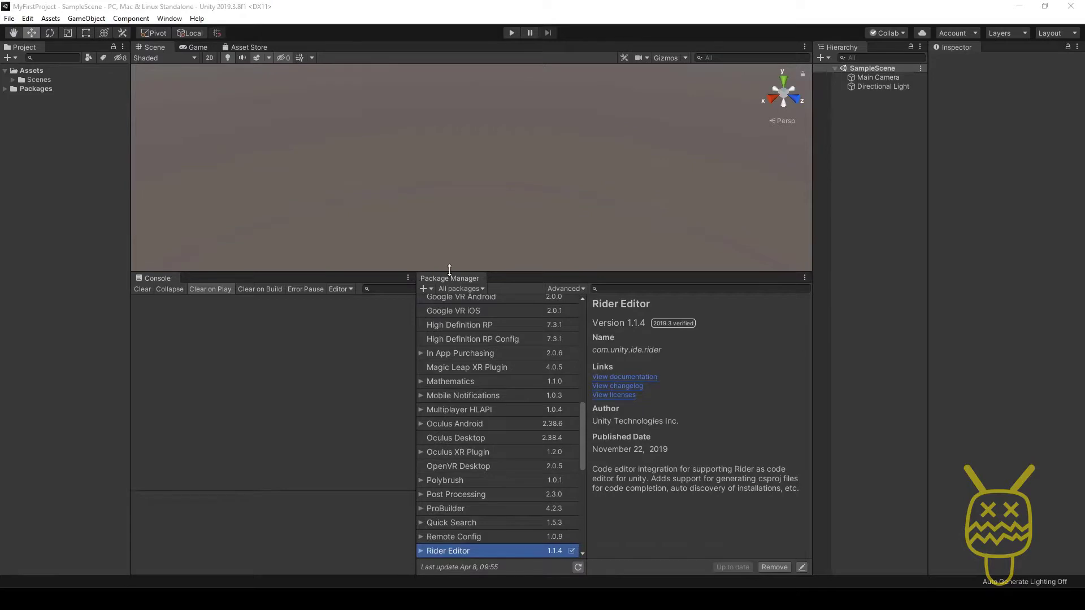
Make the Scene view taller and widen the Package Manager panel by narrowing the Console.
{"action": "left_click_drag", "start_coordinate": [450, 270], "coordinate": [432, 387]}
{"action": "left_click", "coordinate": [48, 144]}
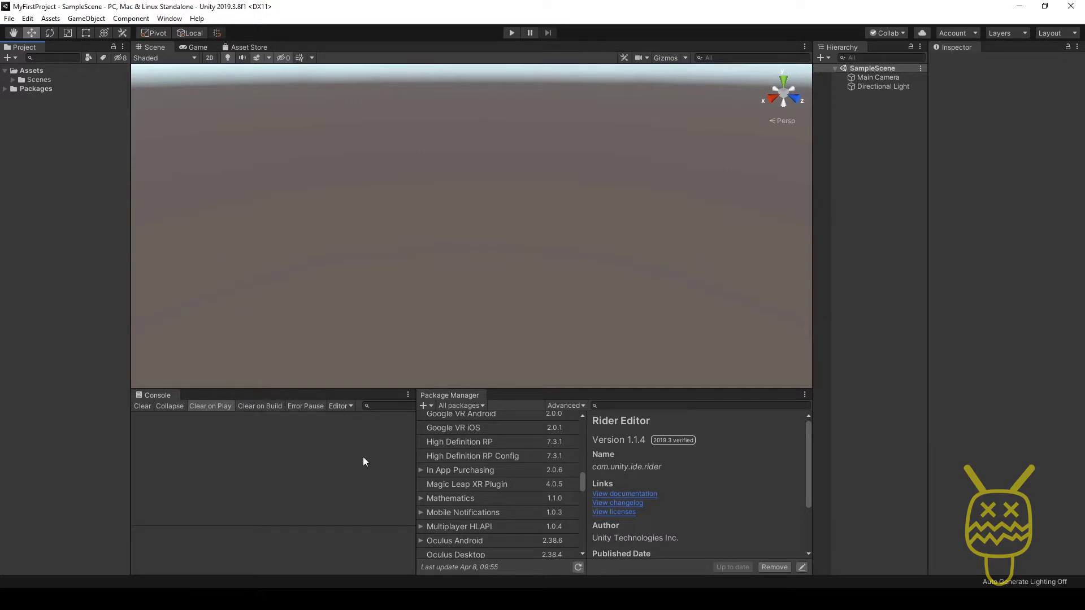
{"action": "left_click_drag", "start_coordinate": [414, 453], "coordinate": [380, 462]}
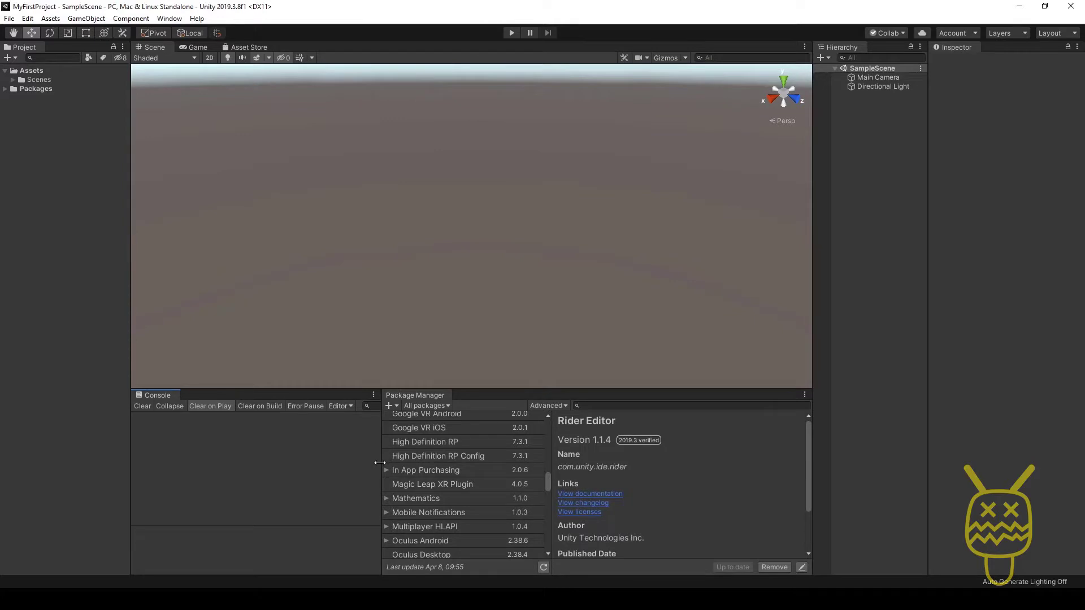